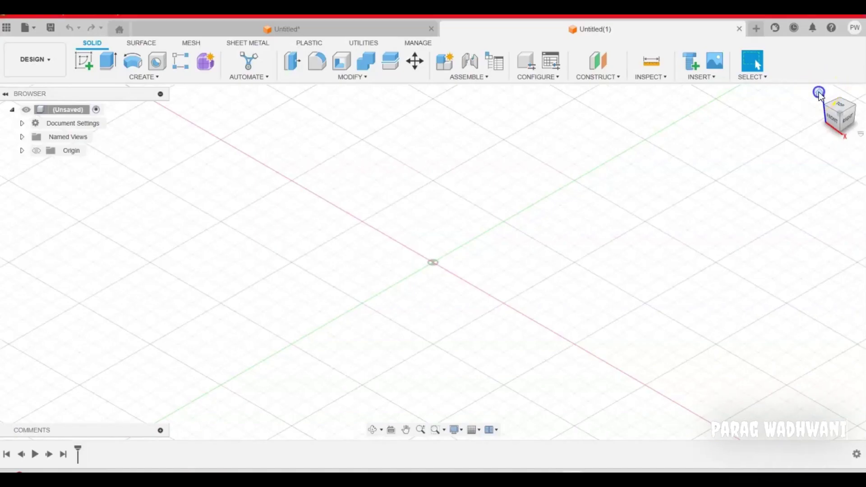
Sketch a 2-Point Rectangle on the XY plane, sized 6 × 6 cm.
left_click(83, 66)
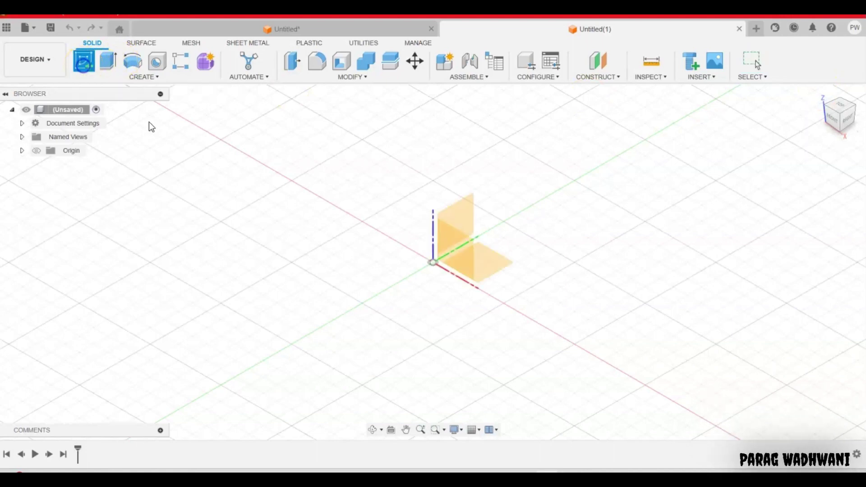
left_click(486, 272)
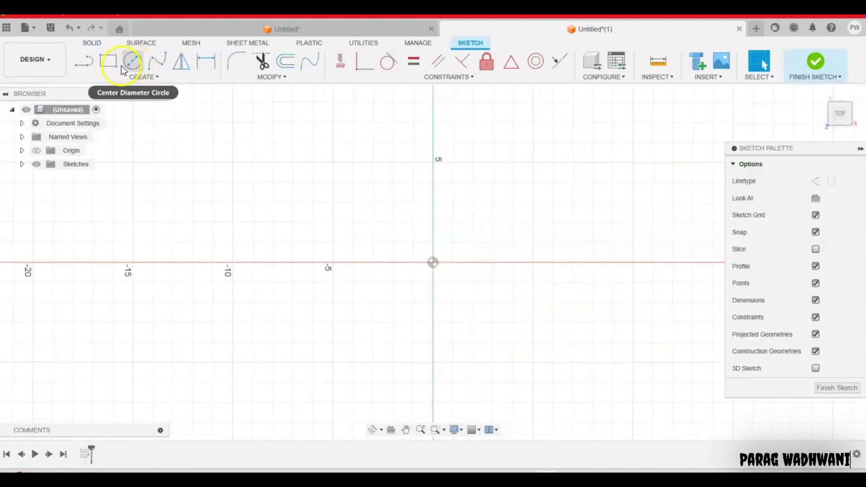
left_click(108, 60)
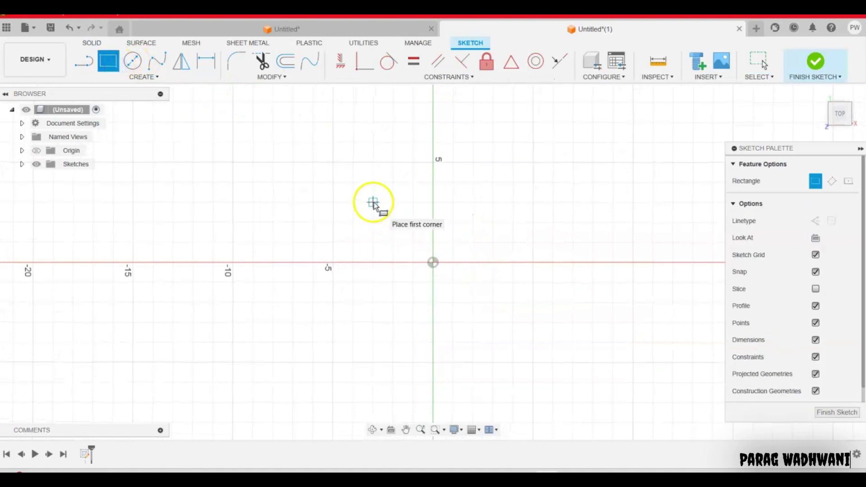
left_click(354, 203)
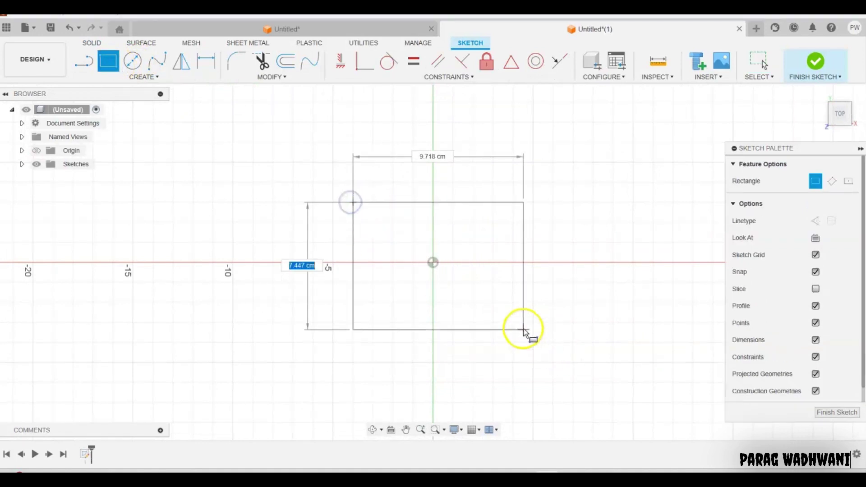
key("Tab")
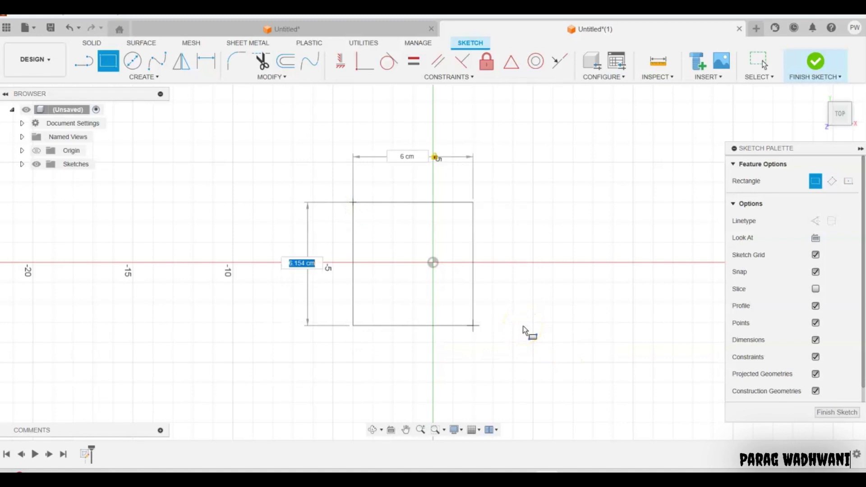
type("6")
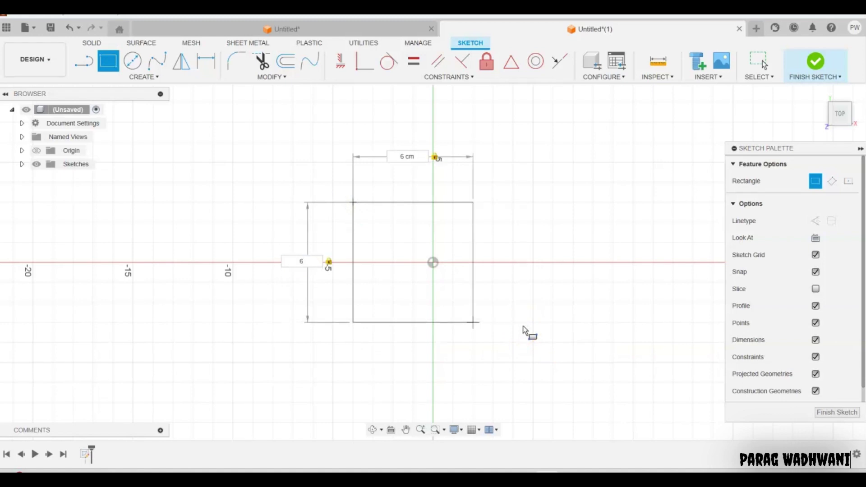
key("Return")
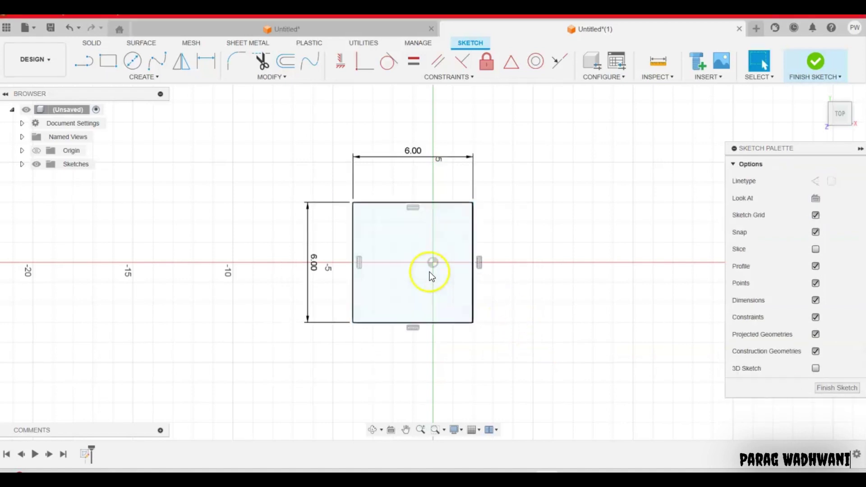
Use Move/Copy to shift the 6 cm square's lines 1.00 cm along X.
left_click(428, 272)
right_click(428, 271)
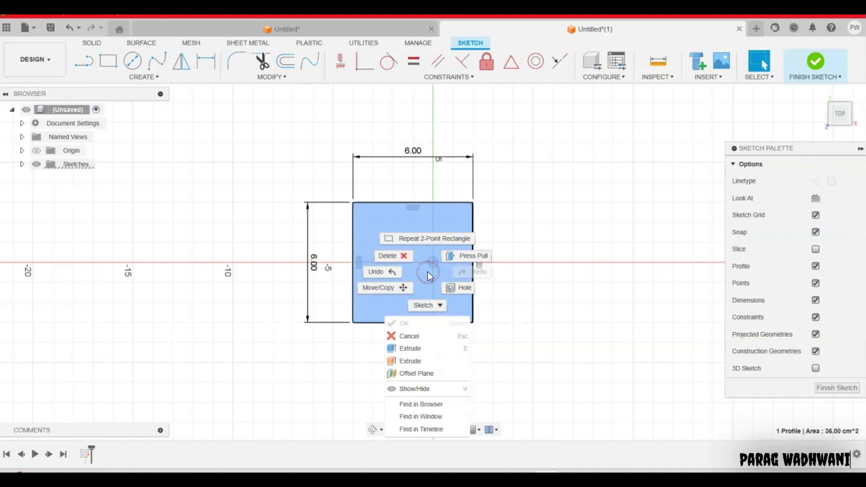
left_click(400, 285)
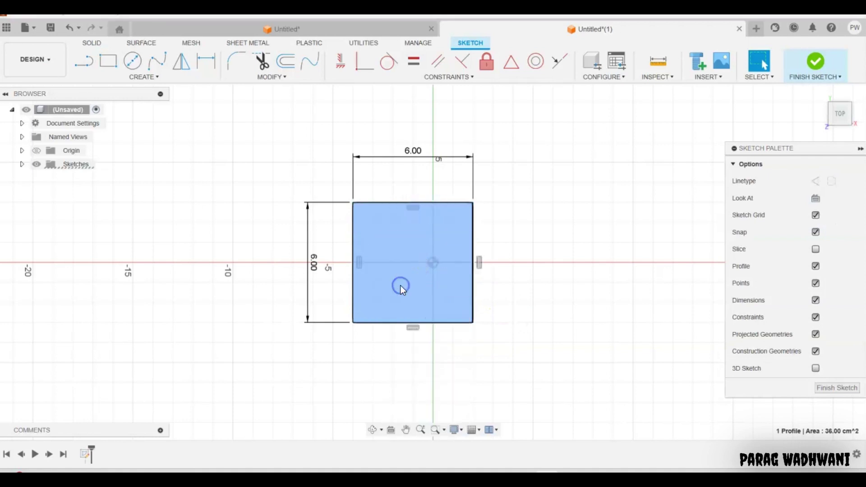
left_click(472, 267)
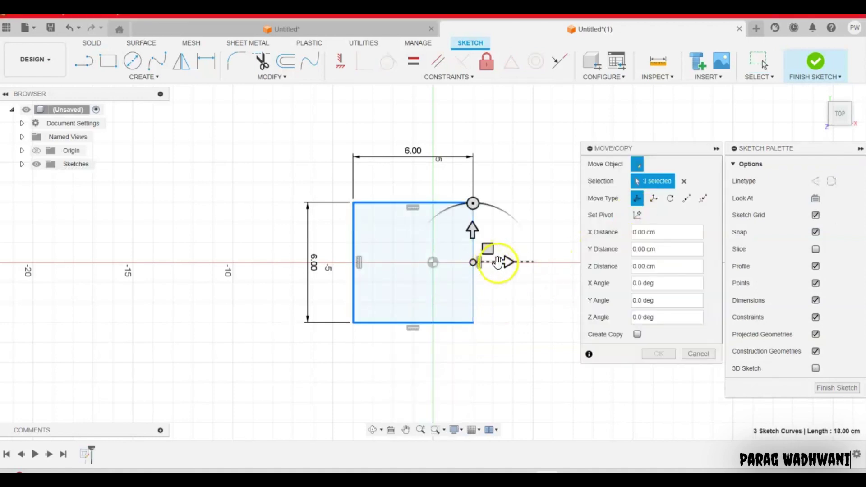
left_click_drag(497, 262, 518, 262)
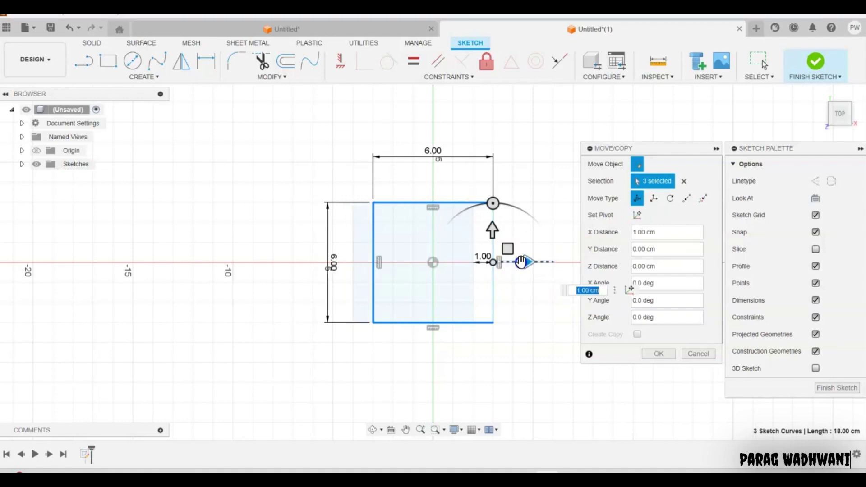
left_click(659, 354)
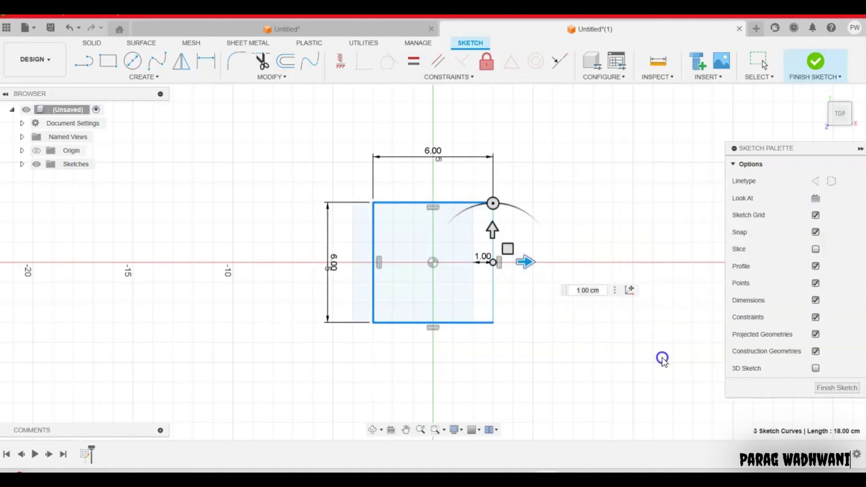
left_click(557, 226)
Draw a 4 × 4 cm rectangle centred inside the 6 cm square, then return to Home view.
left_click(118, 64)
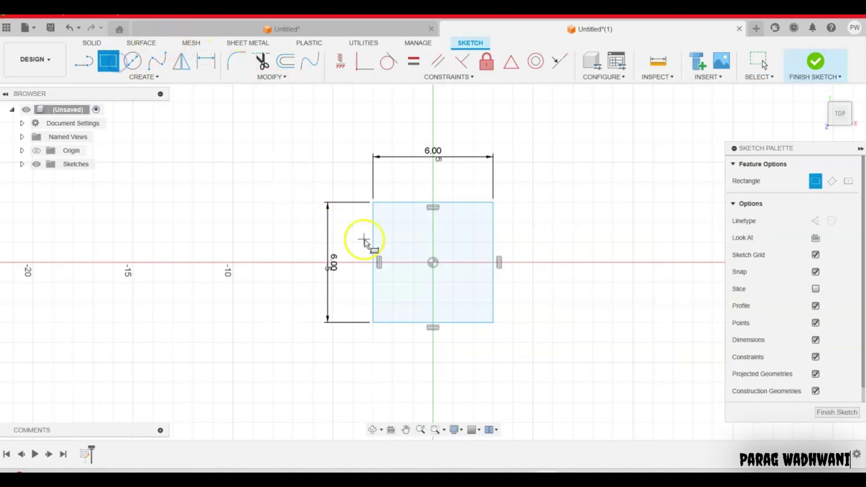
left_click(391, 243)
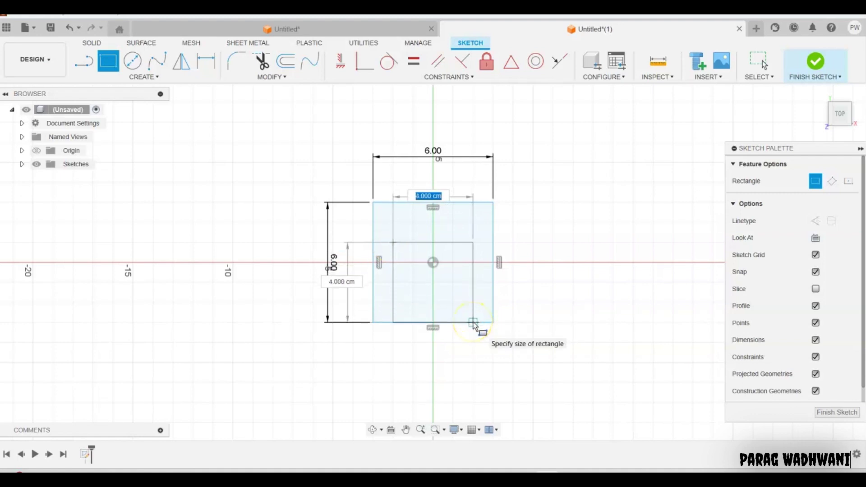
key("Escape")
left_click(109, 61)
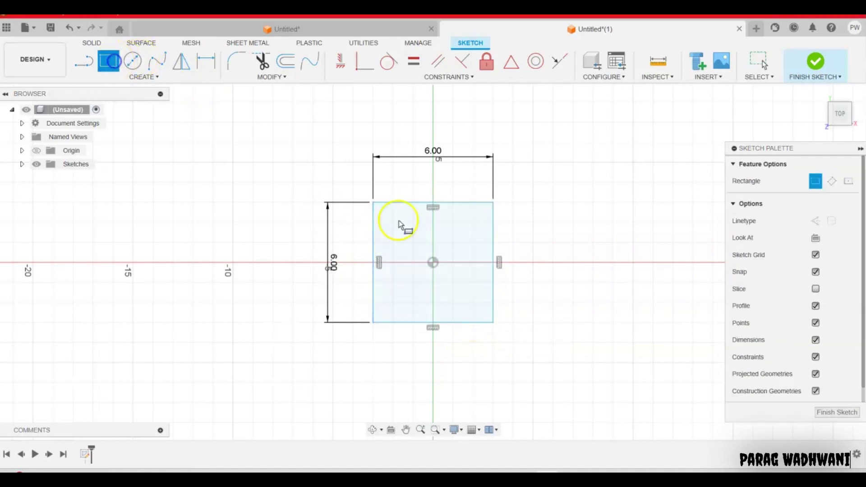
left_click(394, 222)
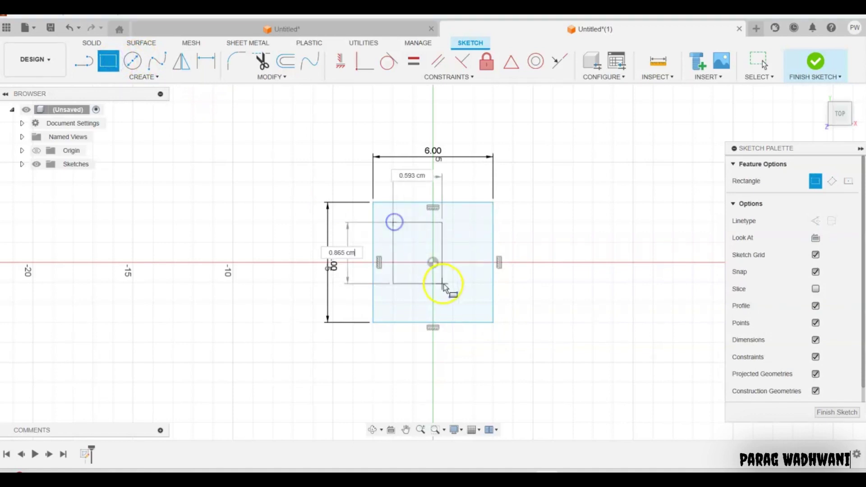
left_click(473, 302)
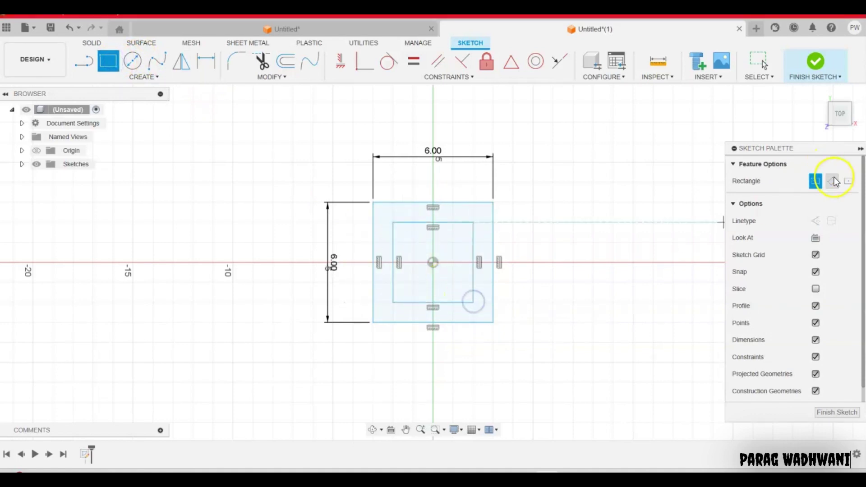
mouse_move(839, 114)
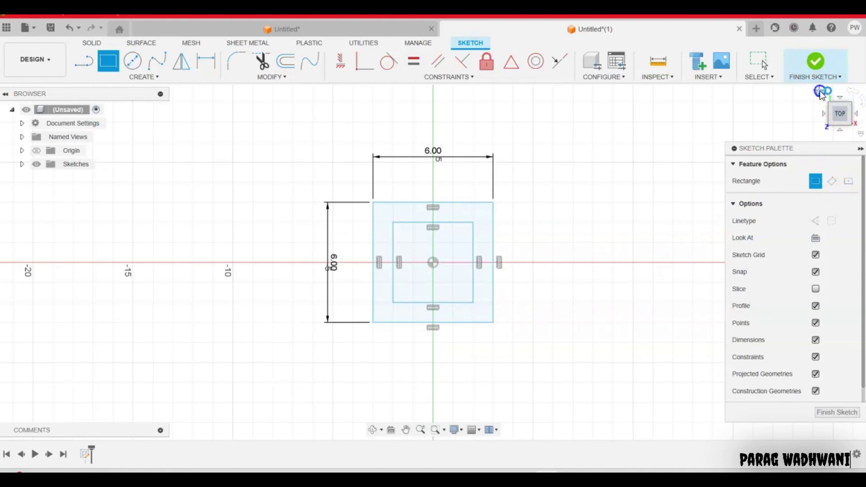
left_click(820, 94)
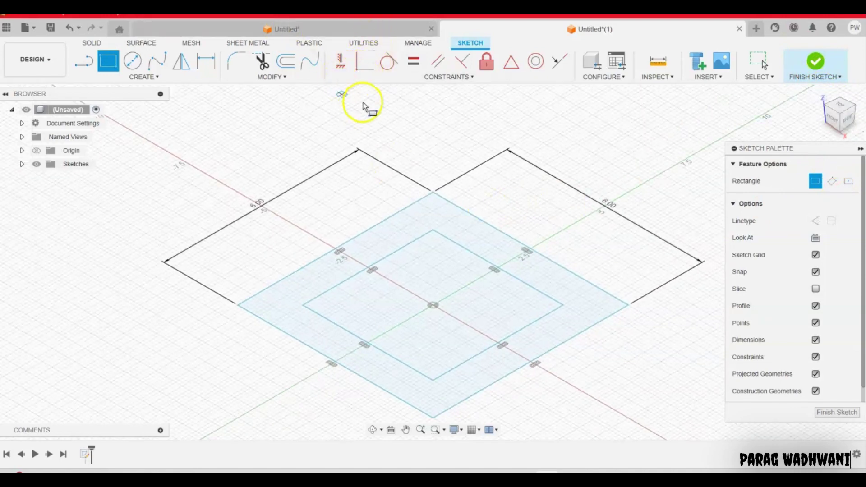
Use Move/Copy to lift the inner 4 cm square's four lines a Z distance of 40.
key("Escape")
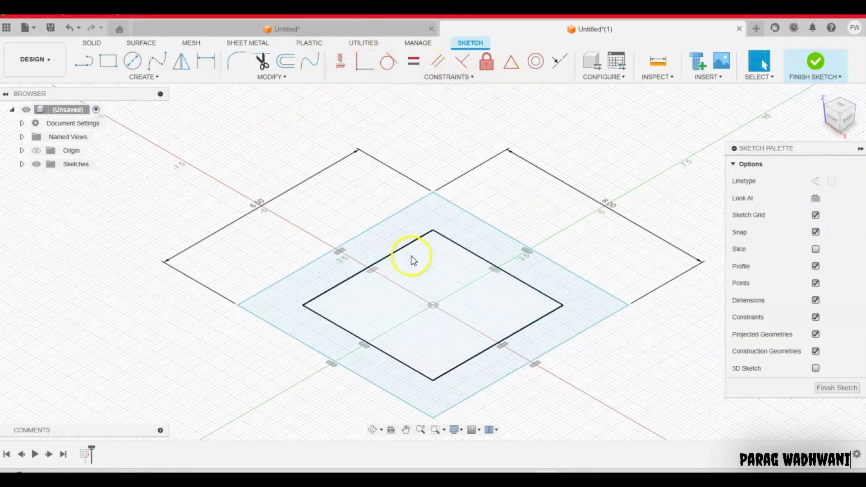
left_click(421, 280)
right_click(421, 279)
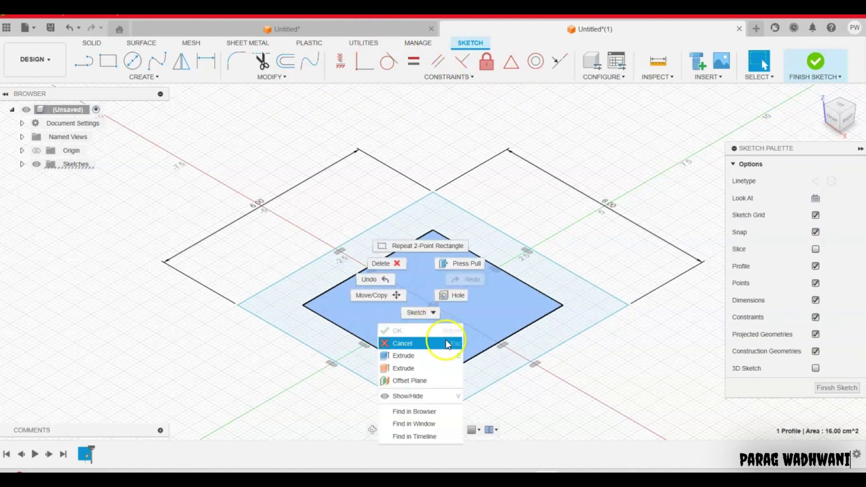
left_click(402, 292)
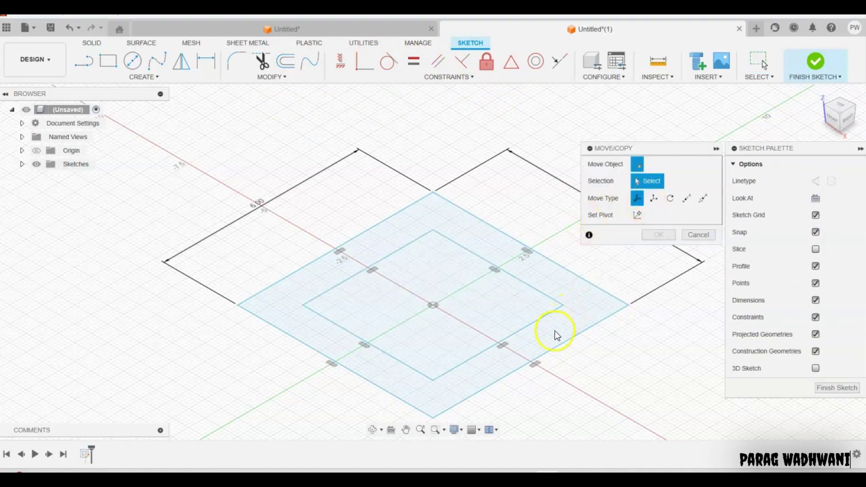
double_click(529, 326)
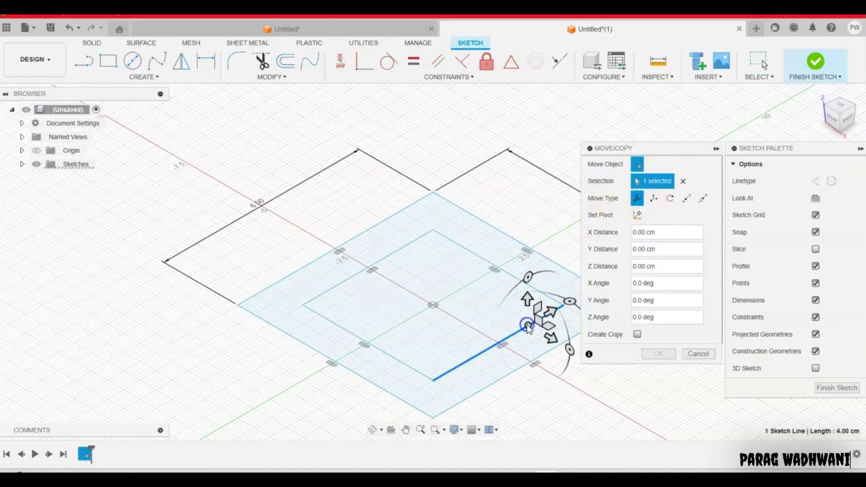
left_click(634, 265)
type("4")
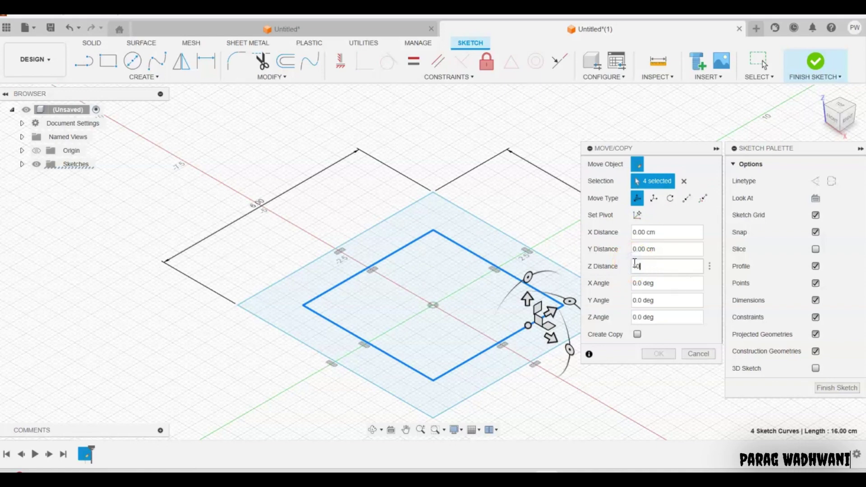
type("0")
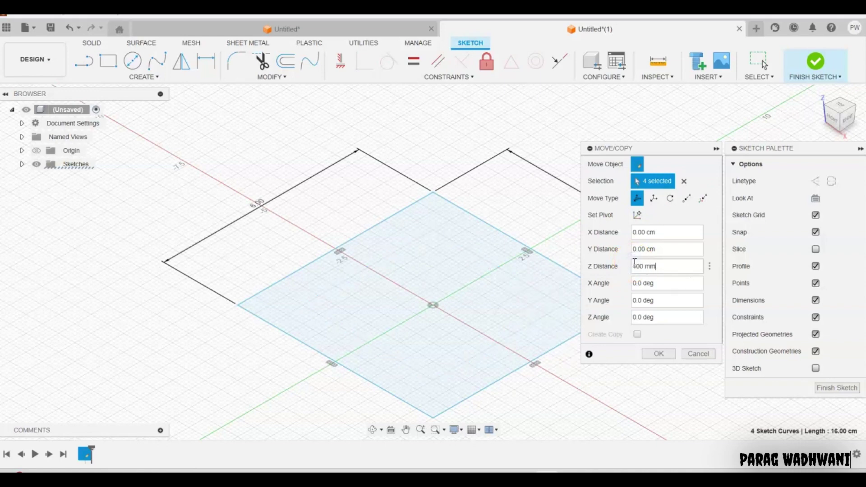
left_click(657, 354)
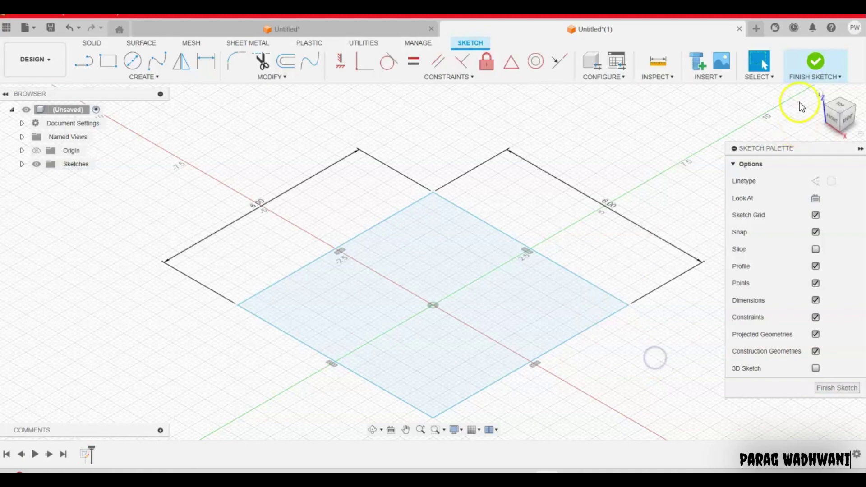
Frame both squares and draw the first two slanted lines from upper to lower corners.
left_click(817, 94)
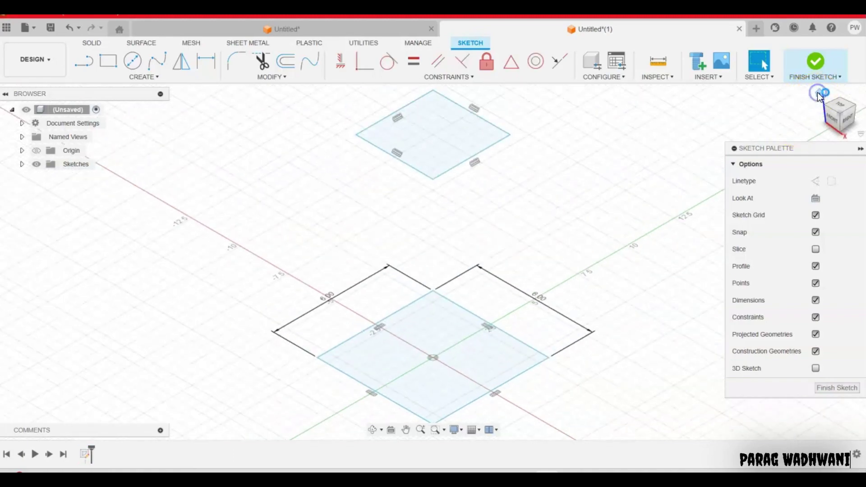
left_click(334, 185)
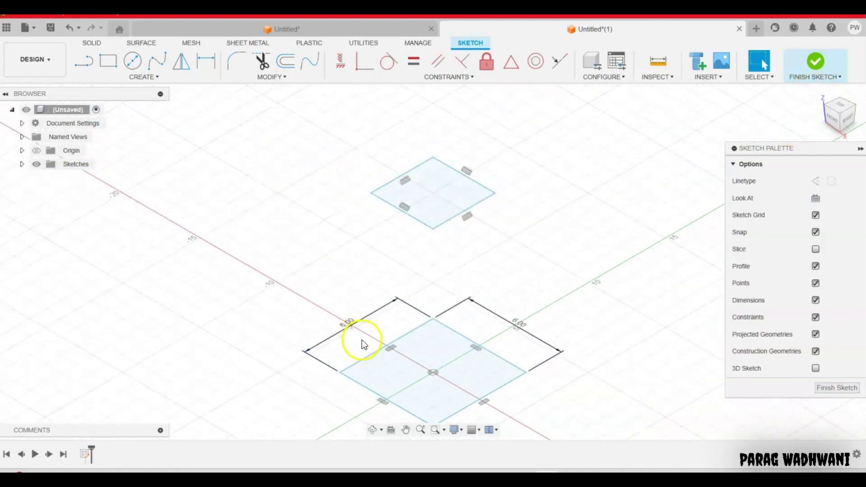
left_click(405, 430)
left_click_drag(373, 406, 352, 365)
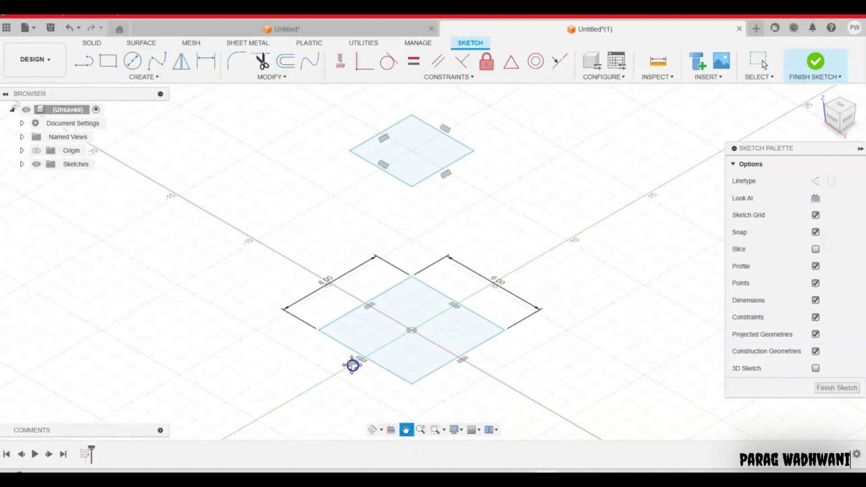
key("Escape")
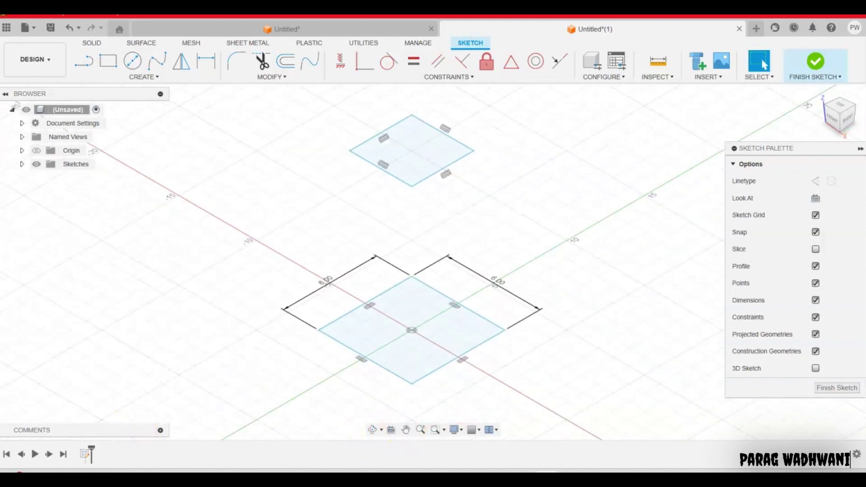
left_click(87, 59)
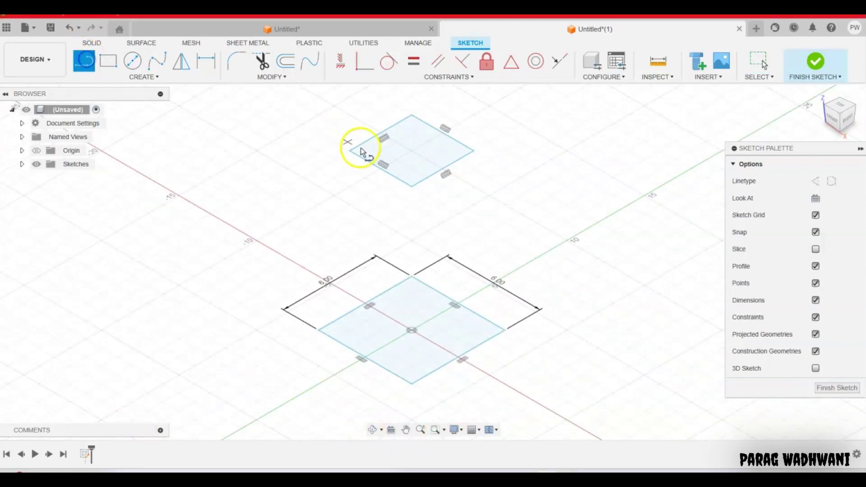
left_click(412, 185)
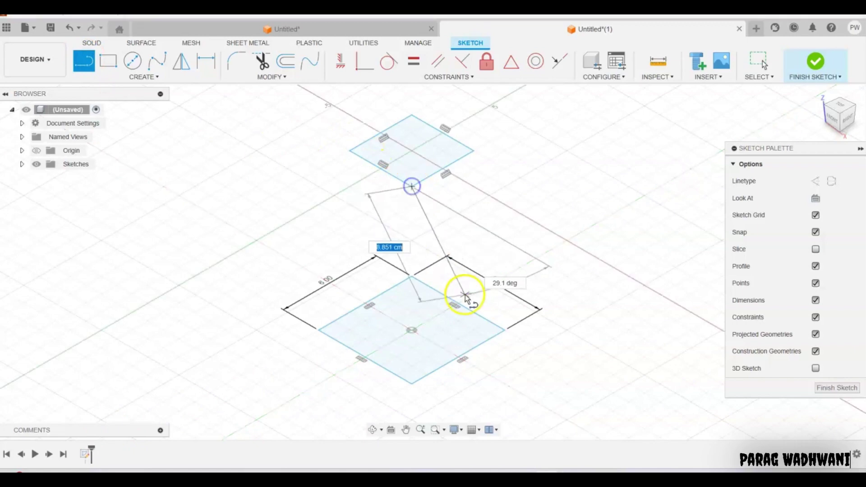
left_click(505, 331)
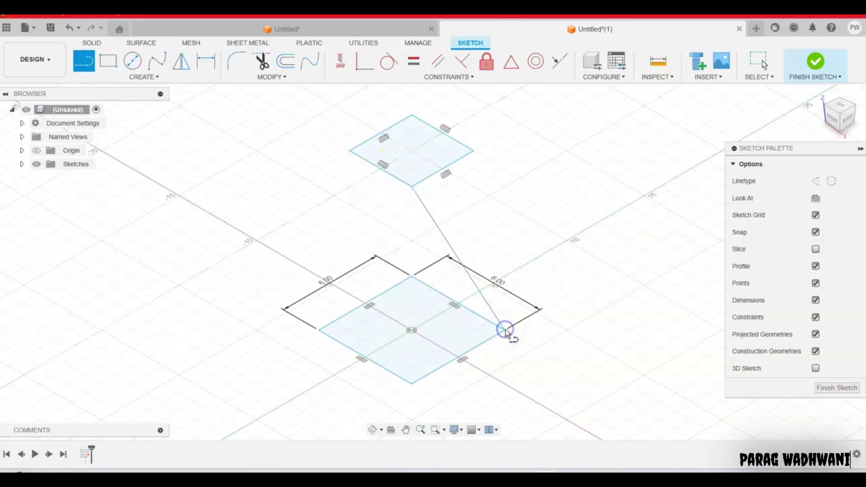
left_click(473, 150)
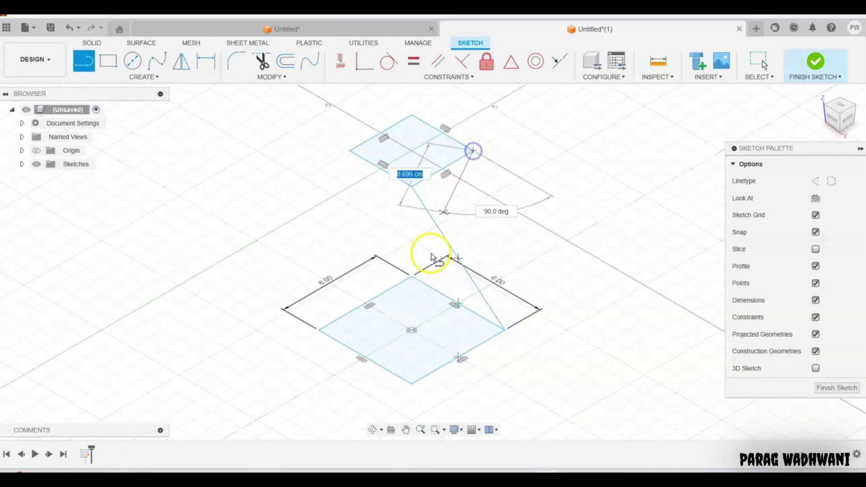
left_click(411, 276)
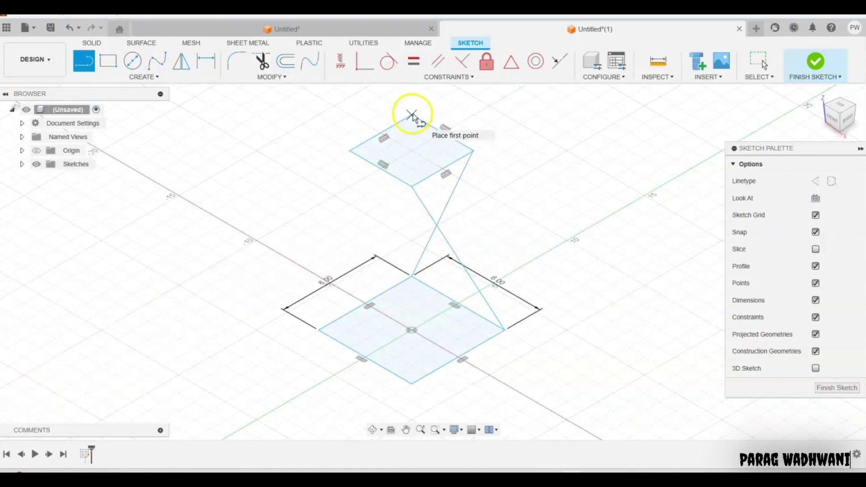
Draw a third slanted line from the upper square's top corner to the lower left corner.
scroll(412, 116, "down", 1)
scroll(411, 117, "down", 2)
scroll(413, 116, "up", 2)
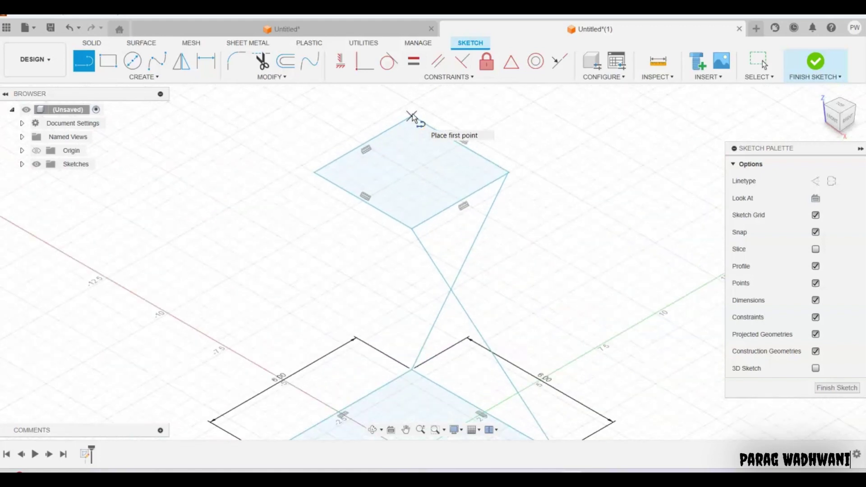
scroll(412, 117, "up", 2)
left_click(411, 119)
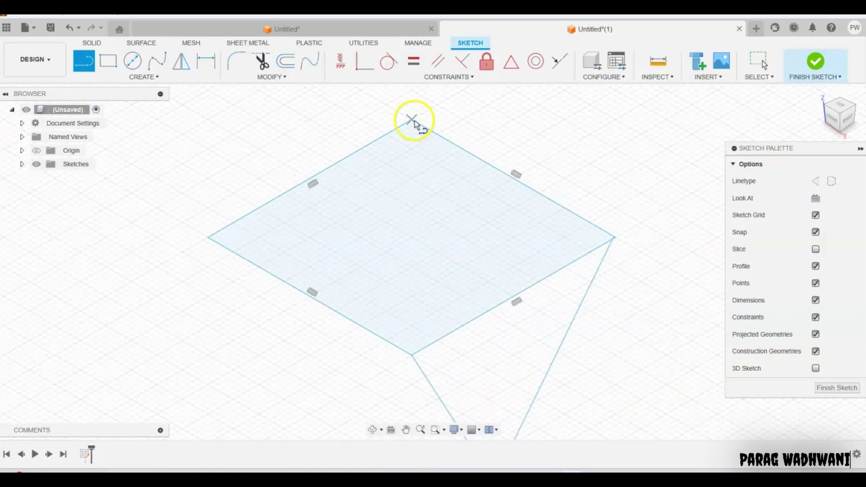
left_click(411, 120)
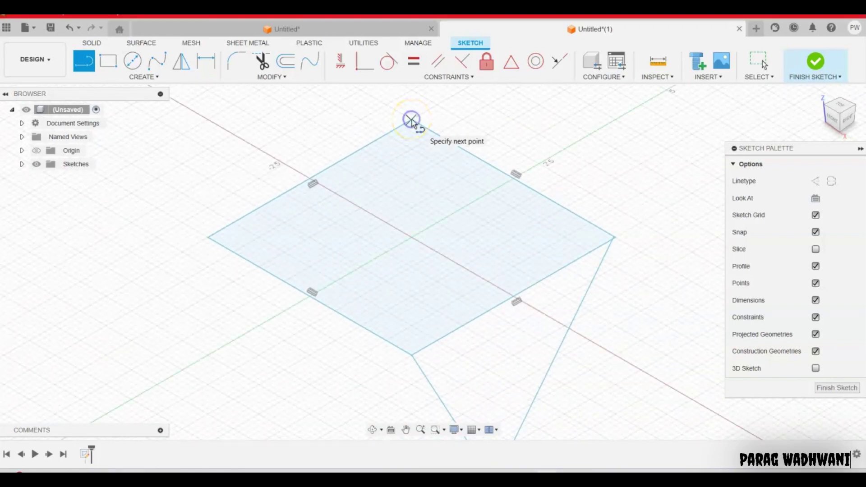
scroll(412, 121, "up", 2)
scroll(411, 120, "down", 2)
scroll(412, 119, "down", 2)
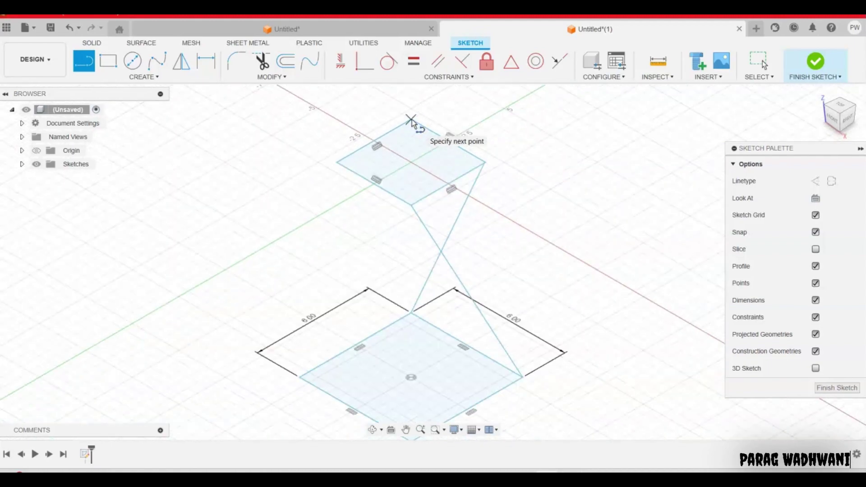
left_click(313, 373)
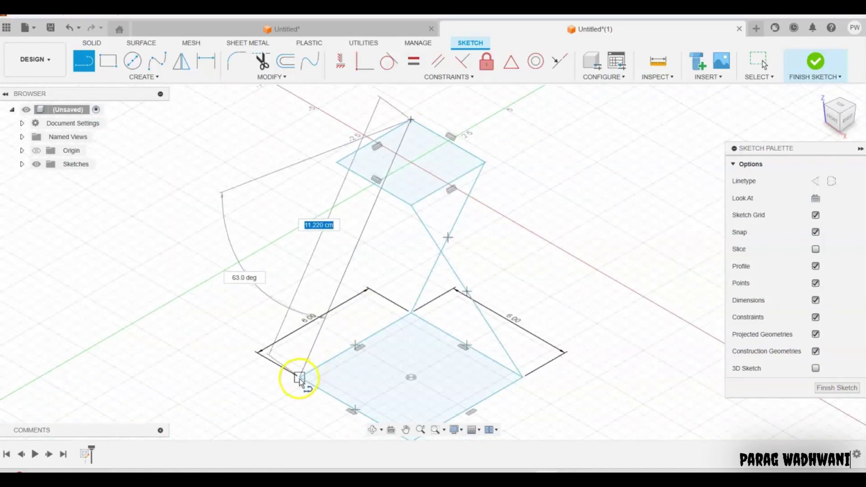
double_click(299, 378)
scroll(346, 217, "up", 2)
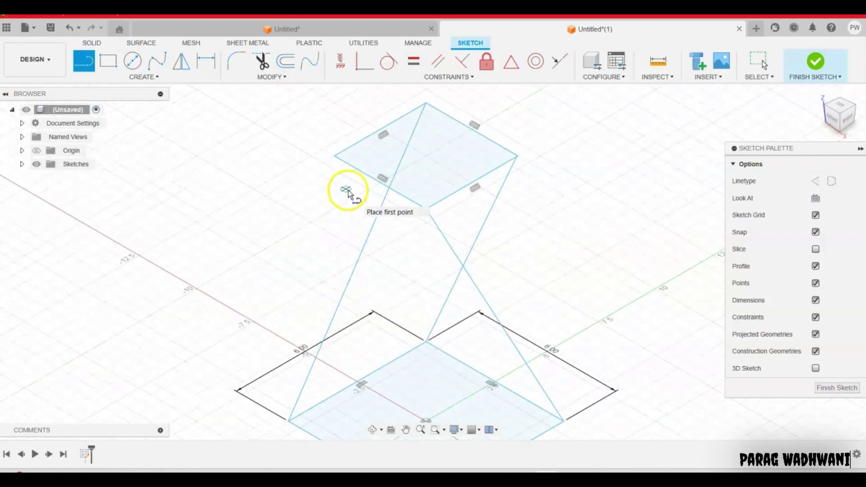
scroll(361, 243, "up", 2)
scroll(385, 272, "down", 3)
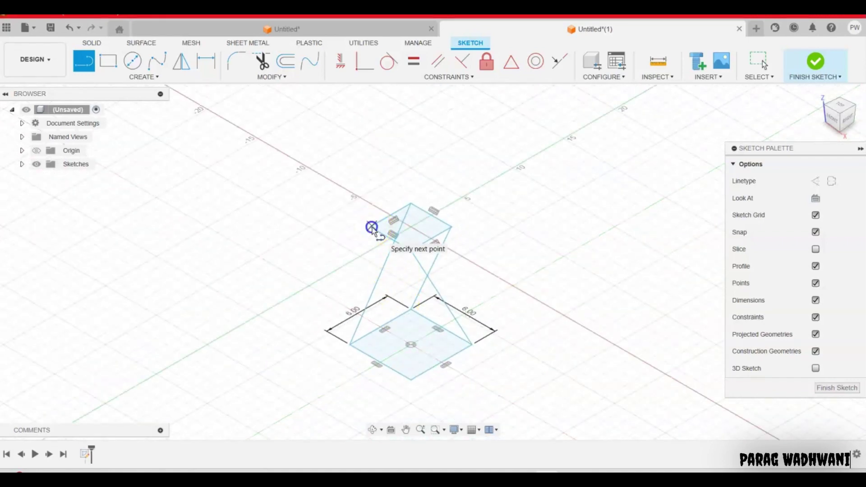
Draw the fourth line from the upper left corner to the lower bottom corner, then finish the sketch.
key("Escape")
left_click(381, 269)
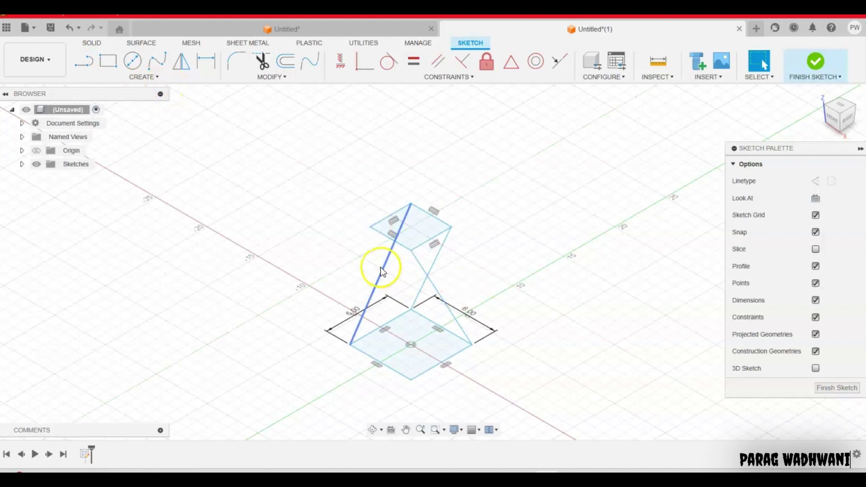
scroll(379, 269, "up", 3)
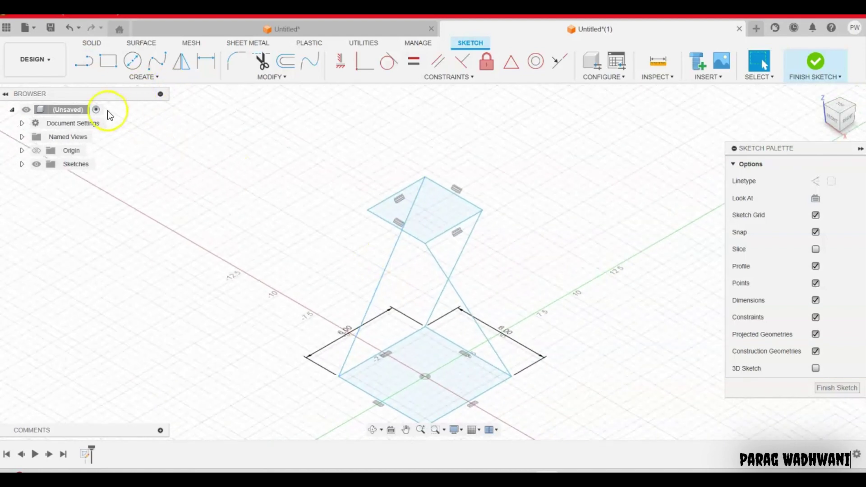
left_click(144, 77)
left_click(85, 60)
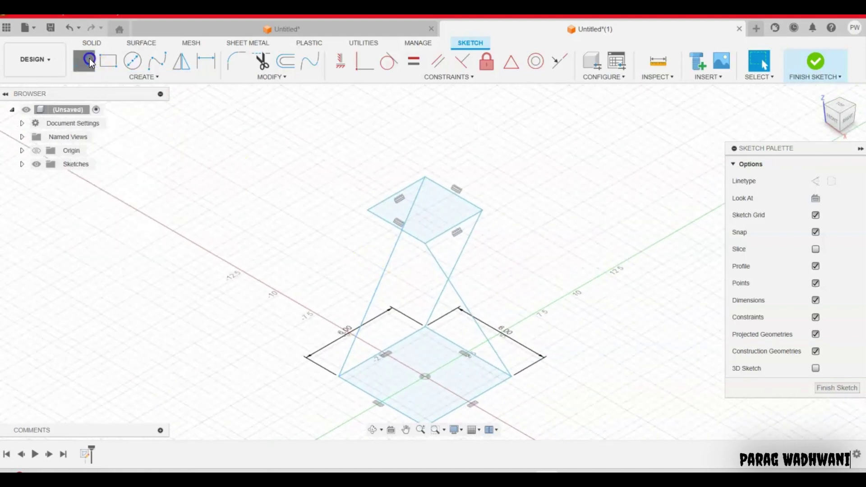
left_click(368, 210)
scroll(406, 361, "up", 2)
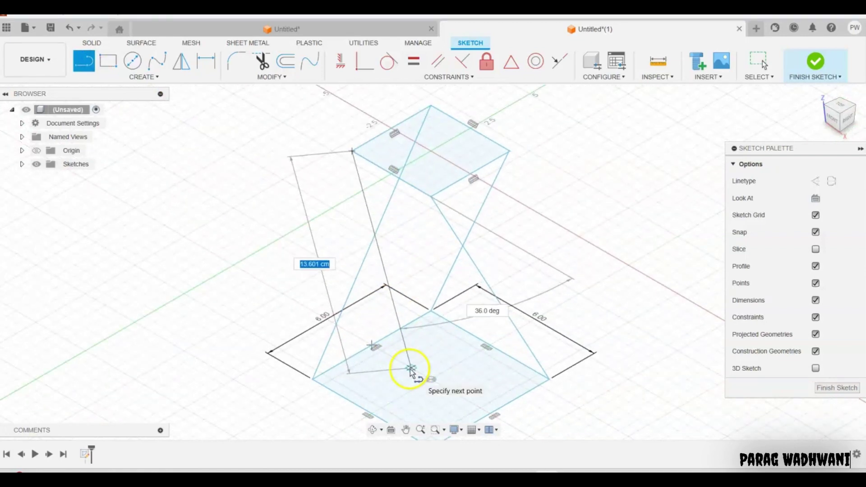
scroll(410, 370, "down", 3)
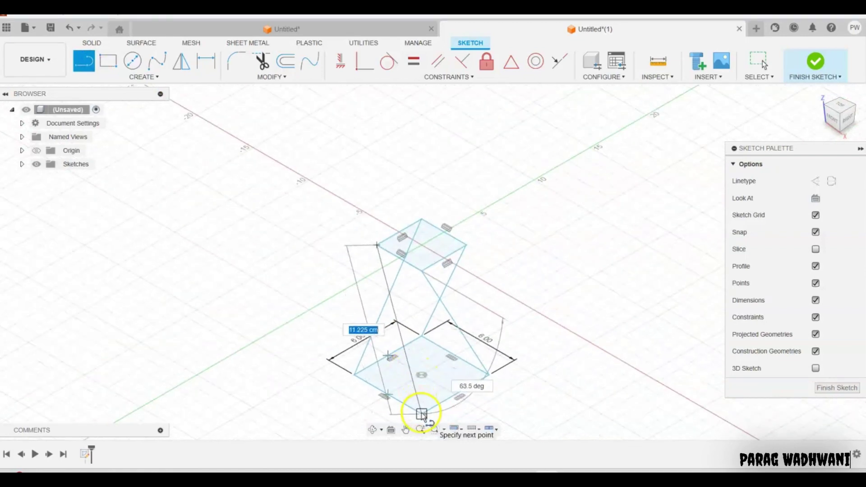
double_click(421, 414)
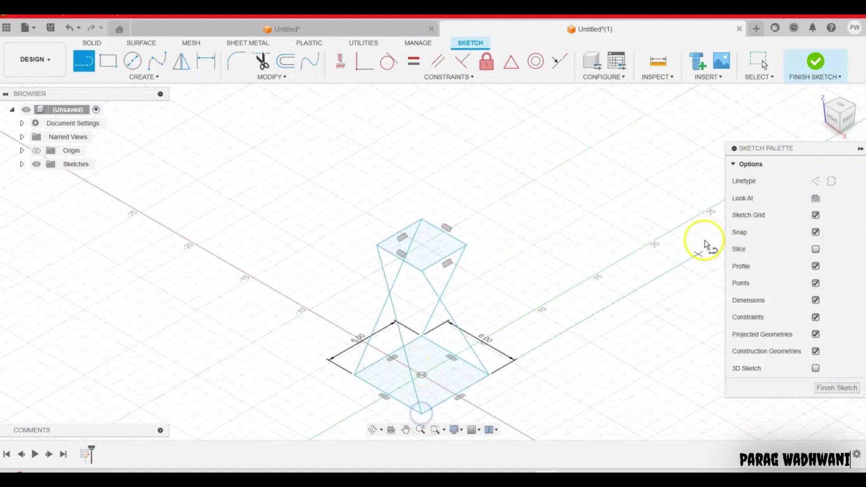
left_click(821, 64)
left_click(819, 91)
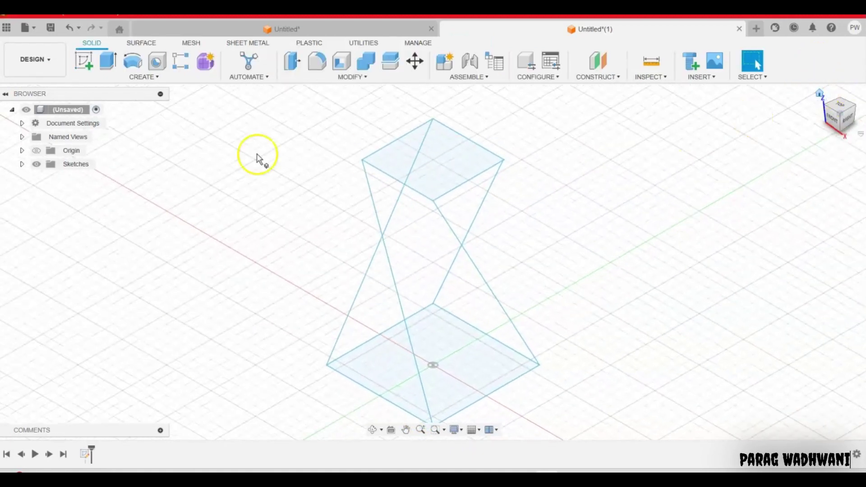
Loft from the base 6 cm square to the raised 4 cm square with the four slanted lines as rails.
left_click(136, 78)
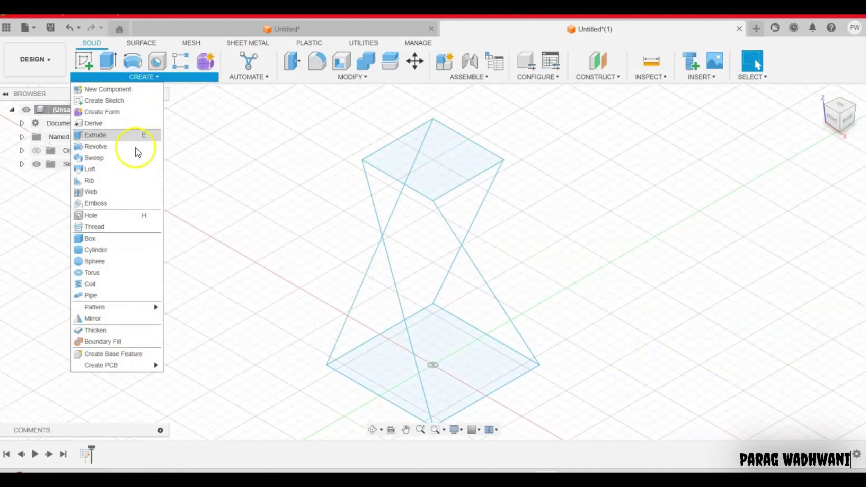
left_click(135, 169)
left_click(396, 364)
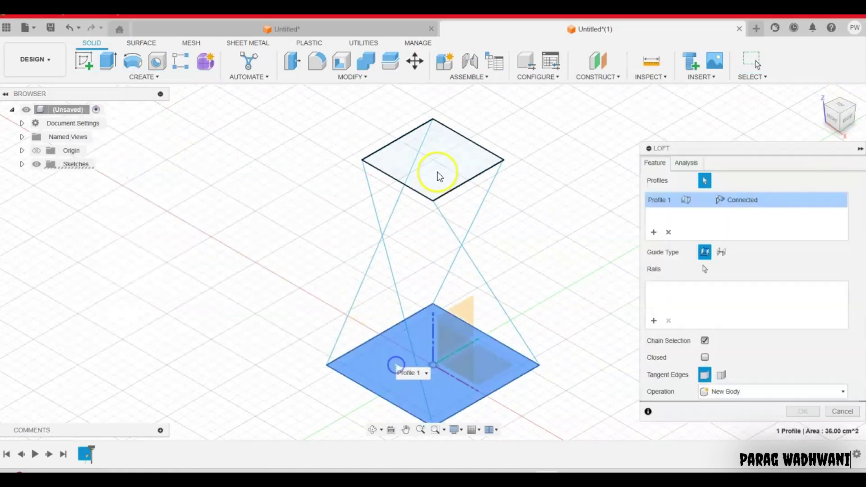
left_click(437, 173)
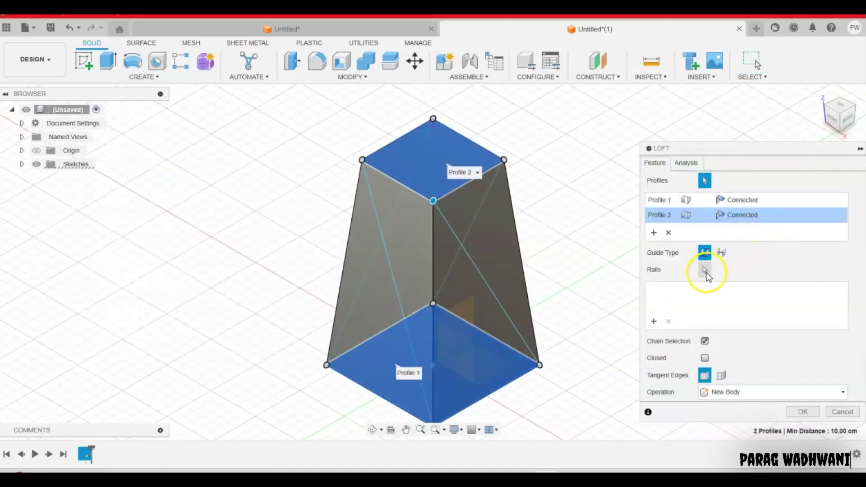
left_click(705, 270)
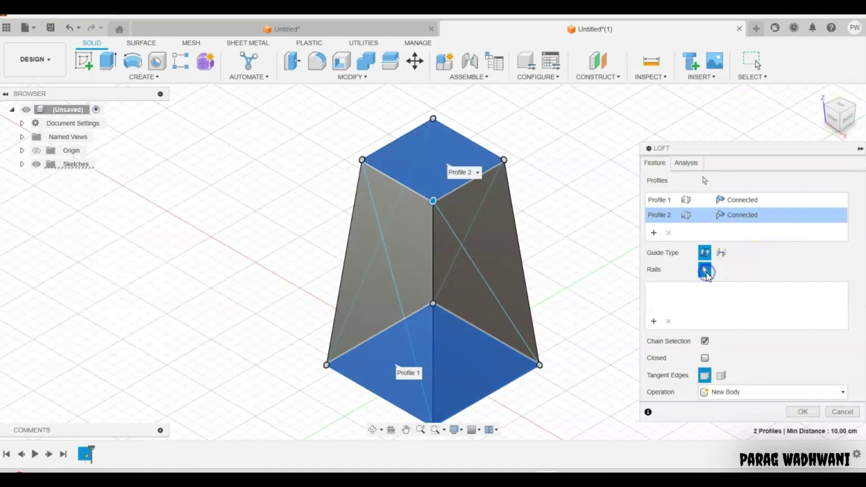
left_click(486, 285)
left_click(474, 226)
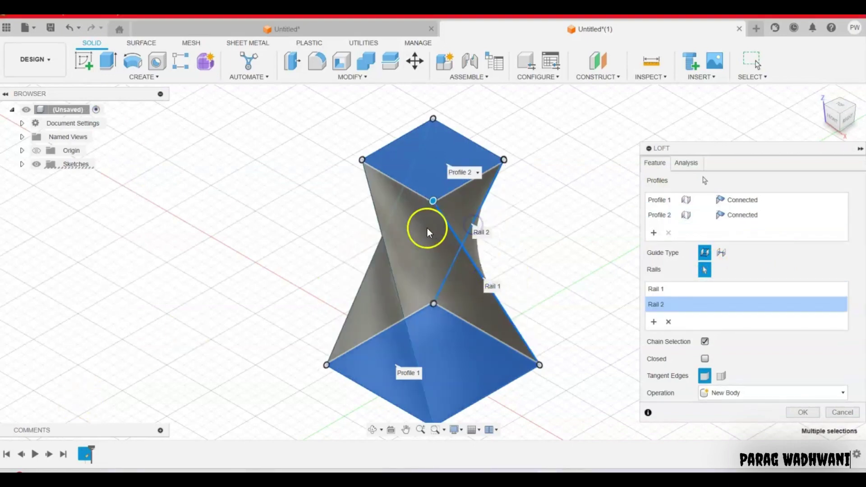
left_click(384, 230)
left_click(384, 231)
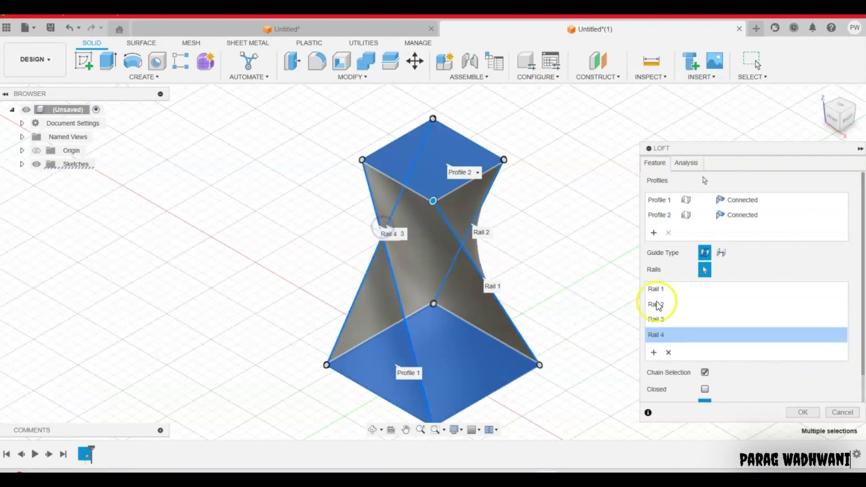
left_click(805, 414)
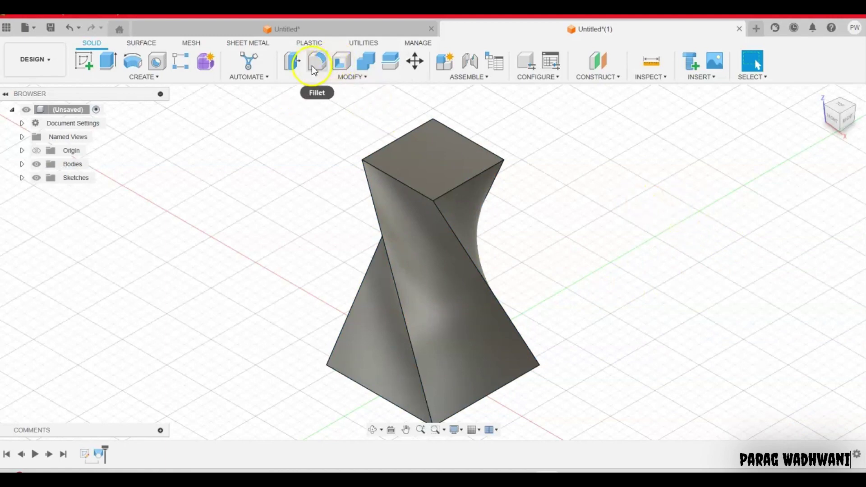
Shell the loft with its top face removed and a 0.125 cm inside thickness.
left_click(341, 62)
left_click(412, 145)
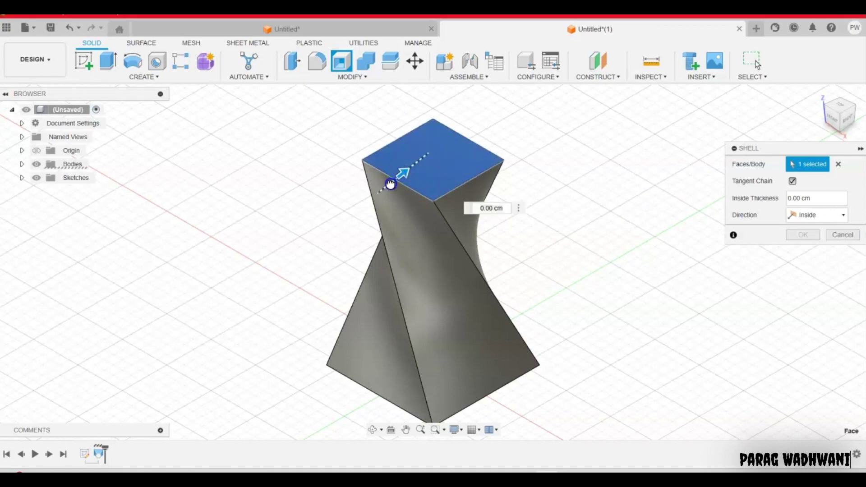
mouse_move(414, 170)
left_mouse_down()
mouse_move(463, 144)
mouse_move(410, 172)
mouse_move(457, 145)
mouse_move(437, 153)
left_mouse_up()
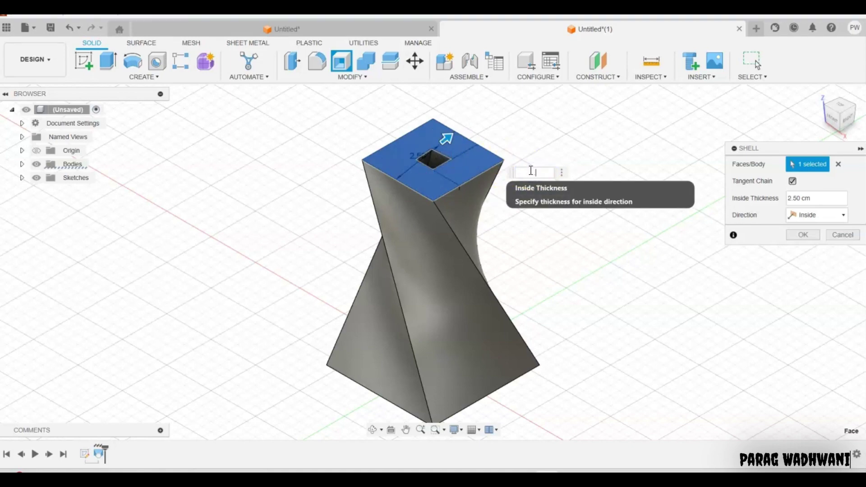
type(".125")
key("Return")
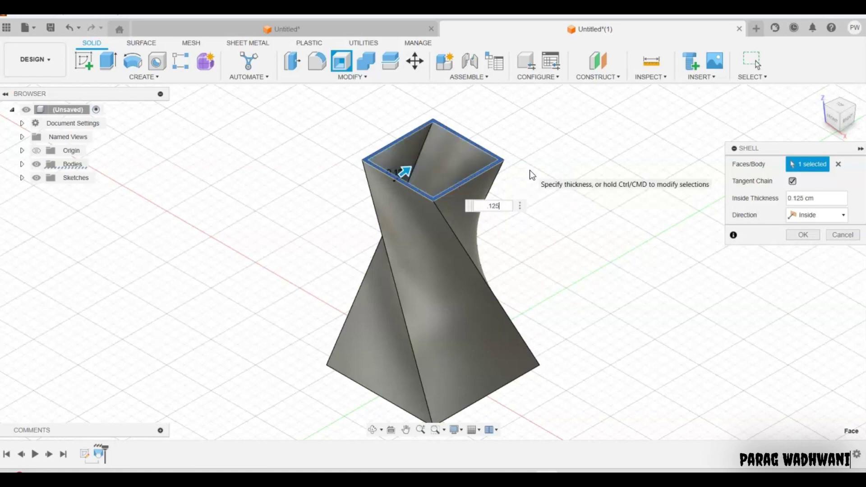
key("Return")
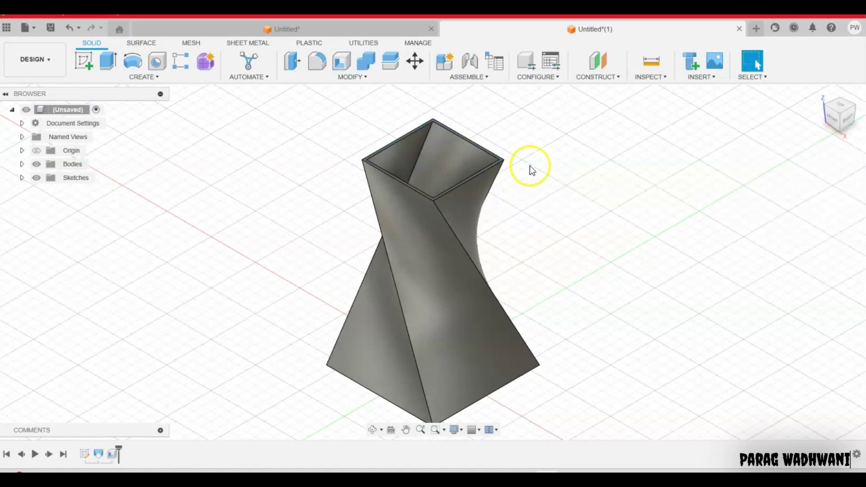
Fillet the four twisted edges, turning the view to reach each, with a 0.50 mm radius.
left_click(314, 64)
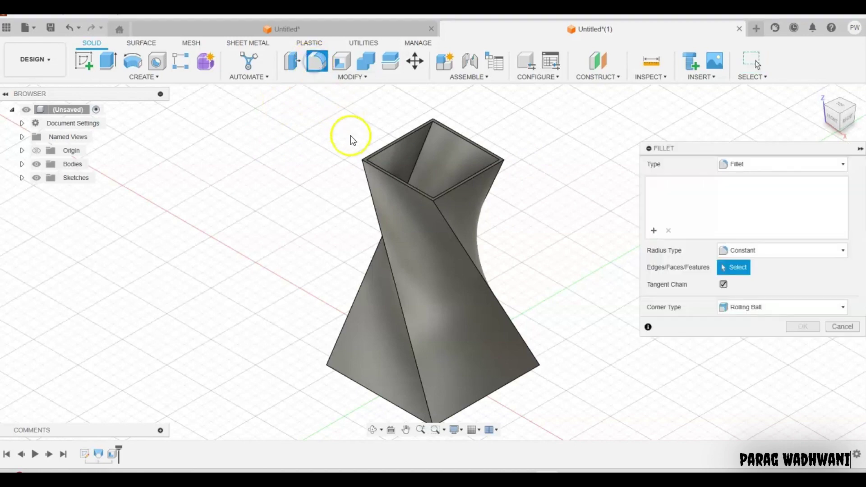
left_click(384, 244)
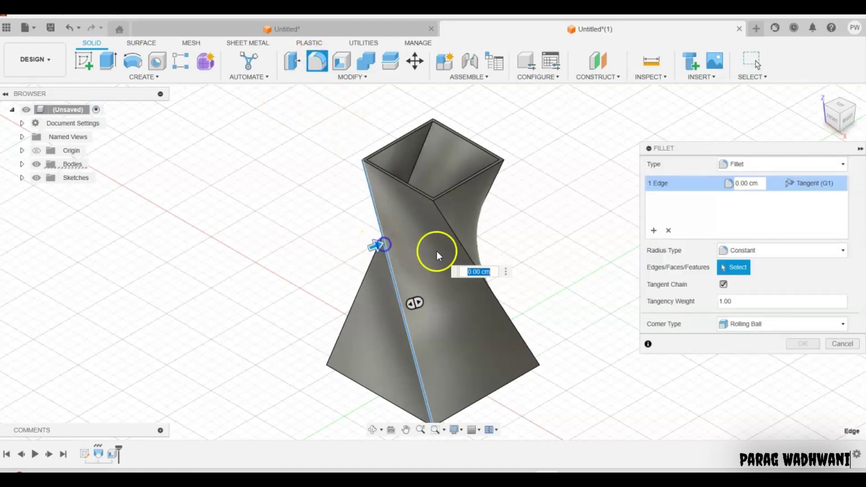
left_click(461, 248)
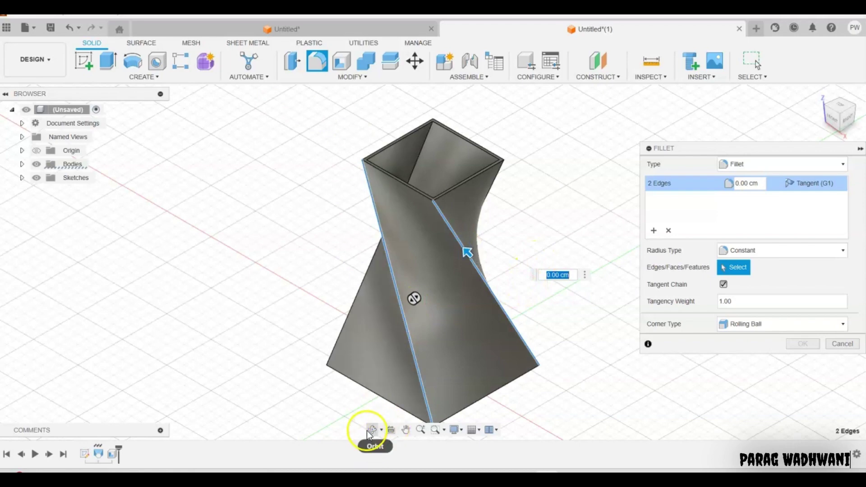
left_click(855, 118)
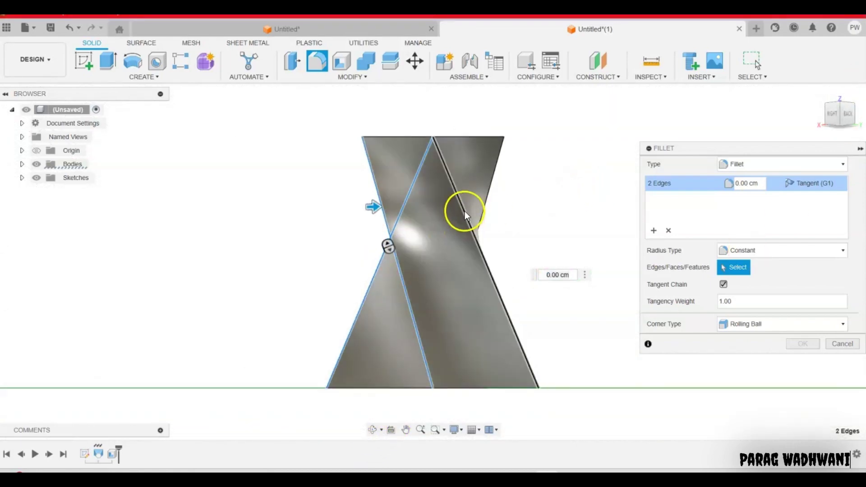
left_click(465, 211)
left_click(850, 123)
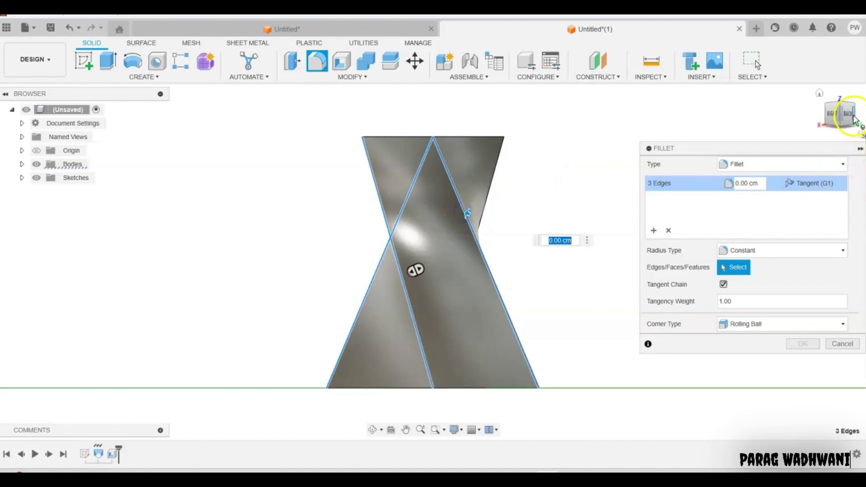
left_click(493, 272)
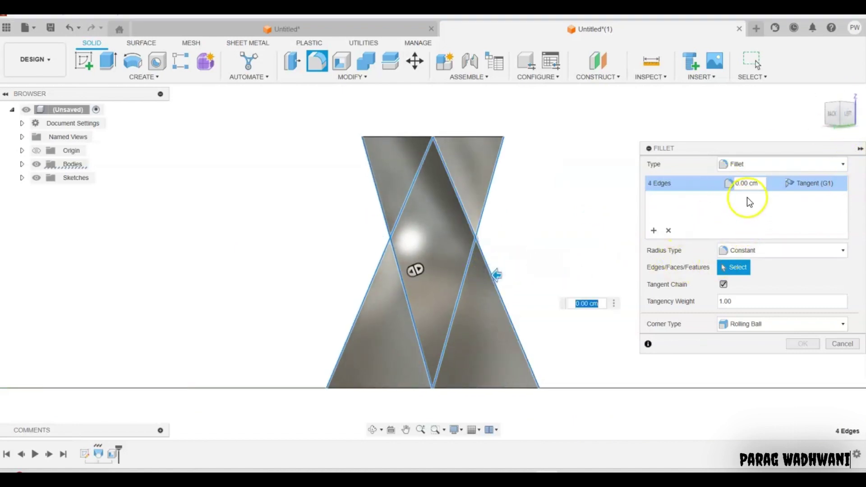
left_click(747, 186)
type("2")
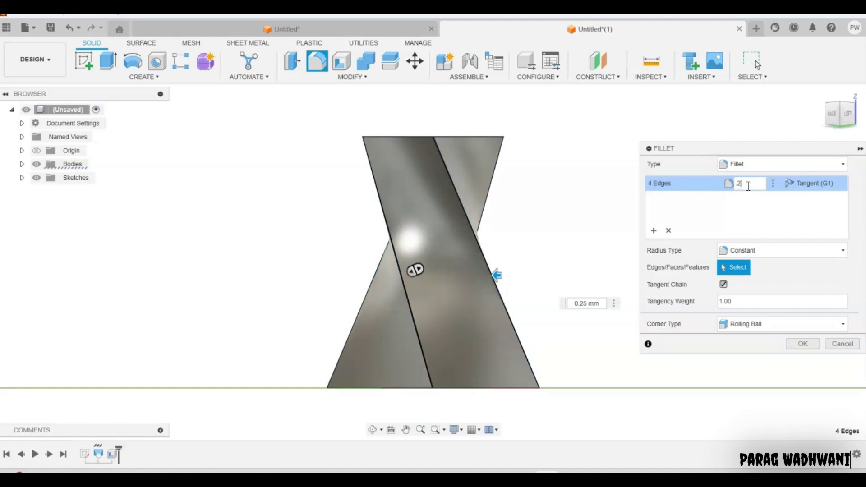
key("BackSpace")
type("50")
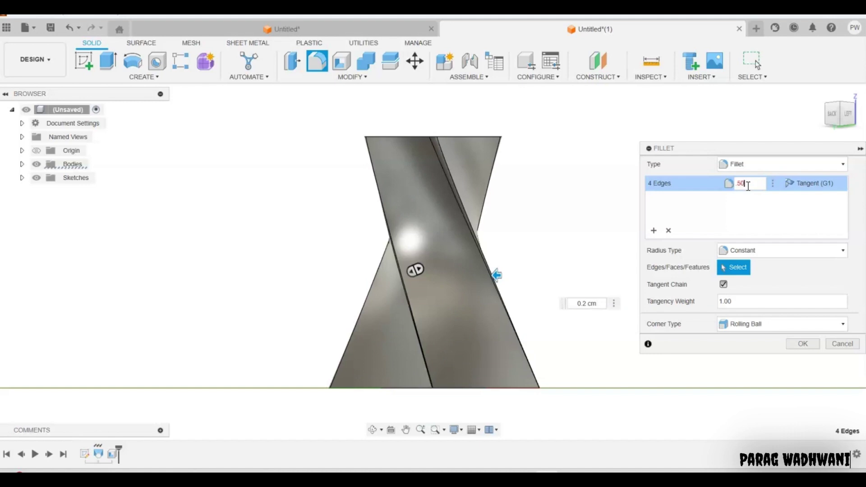
key("Return")
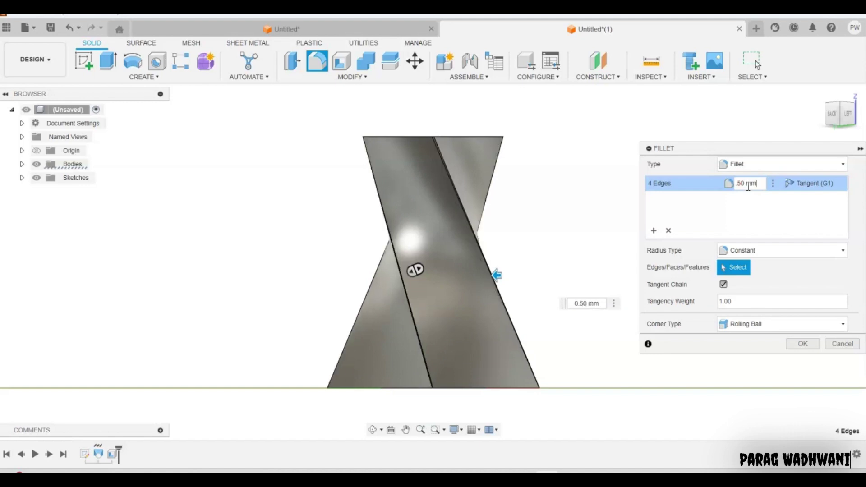
key("Return")
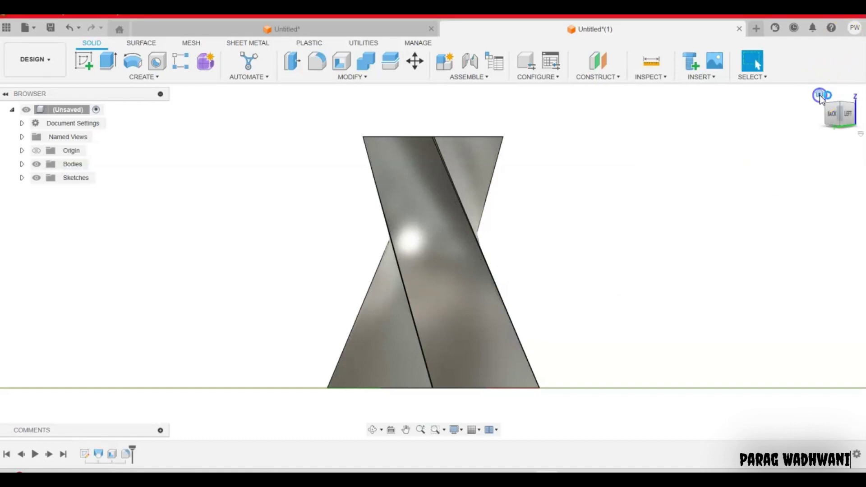
left_click(819, 95)
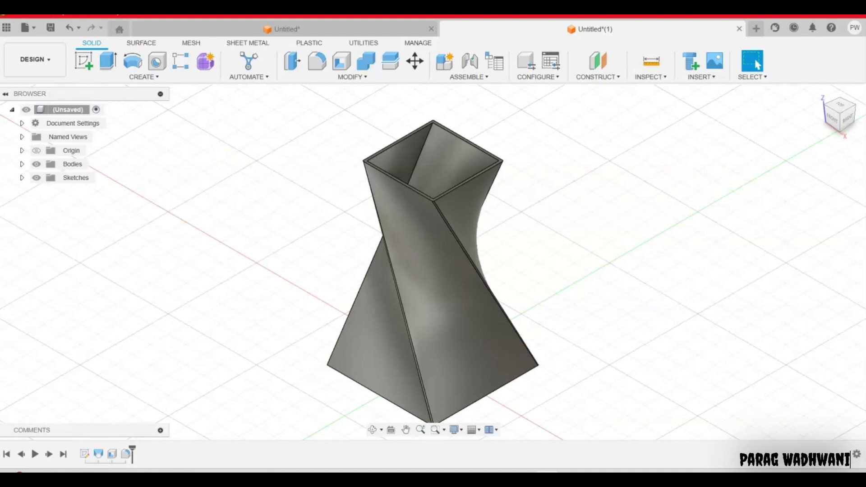
left_click(35, 456)
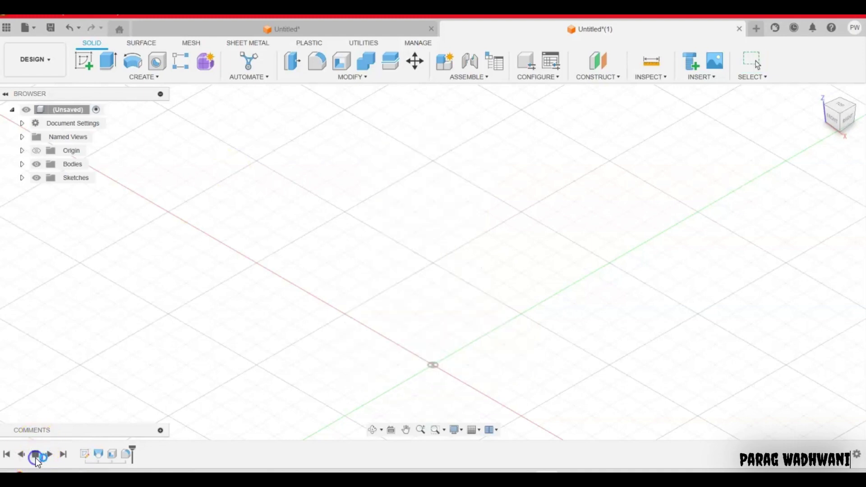